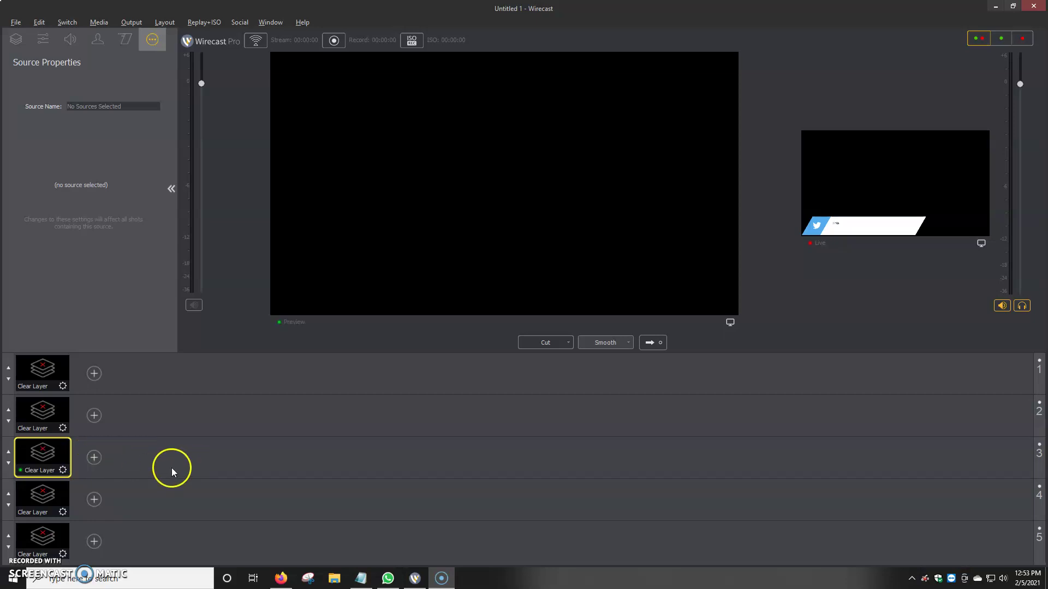
Step: Add a title overlay to layer 3 and pick the Aqua Title template
click(95, 416)
click(94, 458)
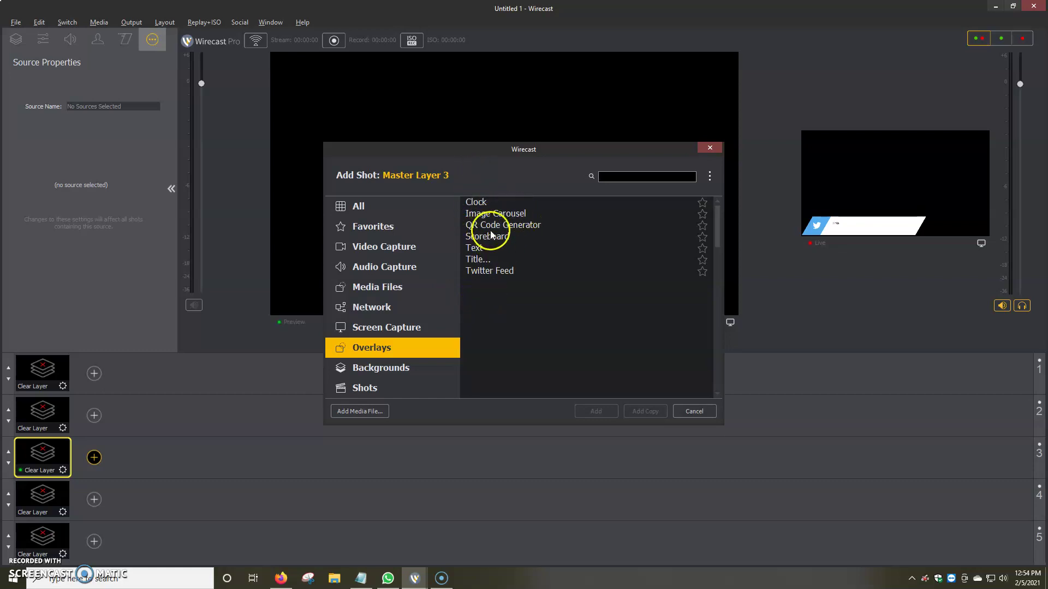
double_click(479, 261)
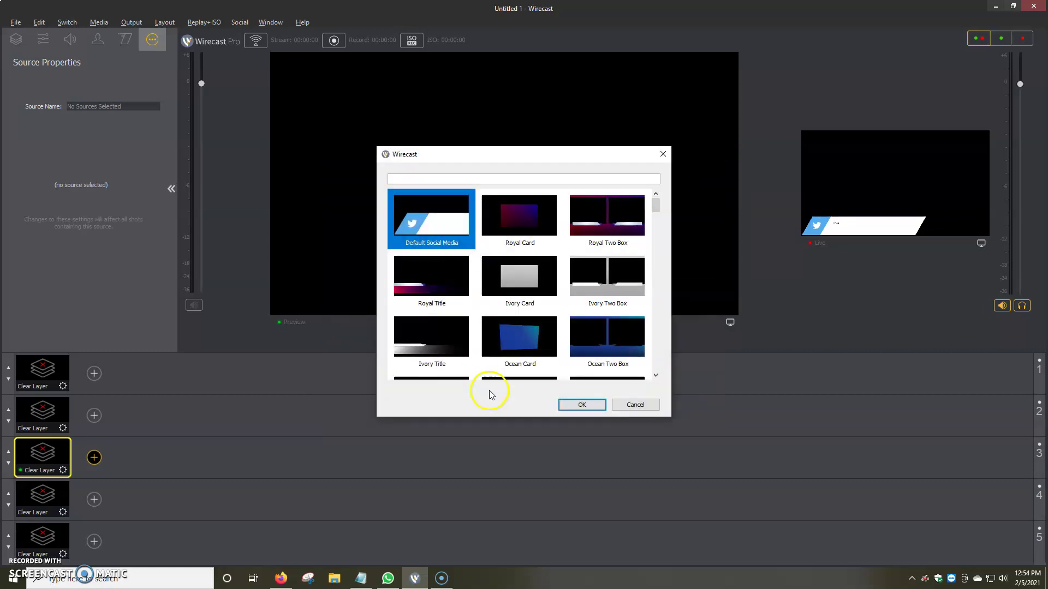
drag(656, 204, 656, 261)
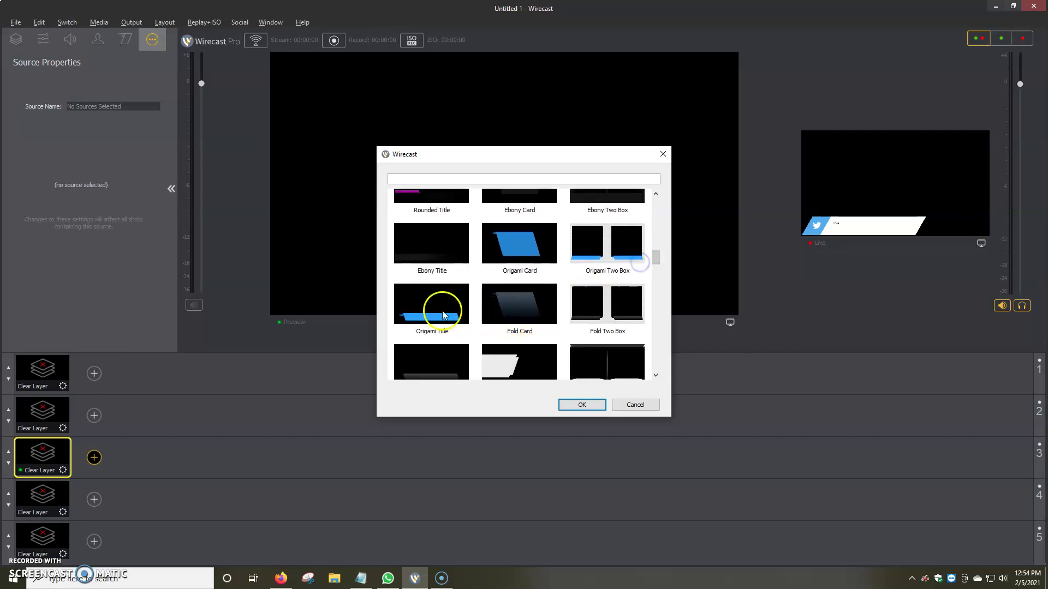
scroll(442, 313, down, 2)
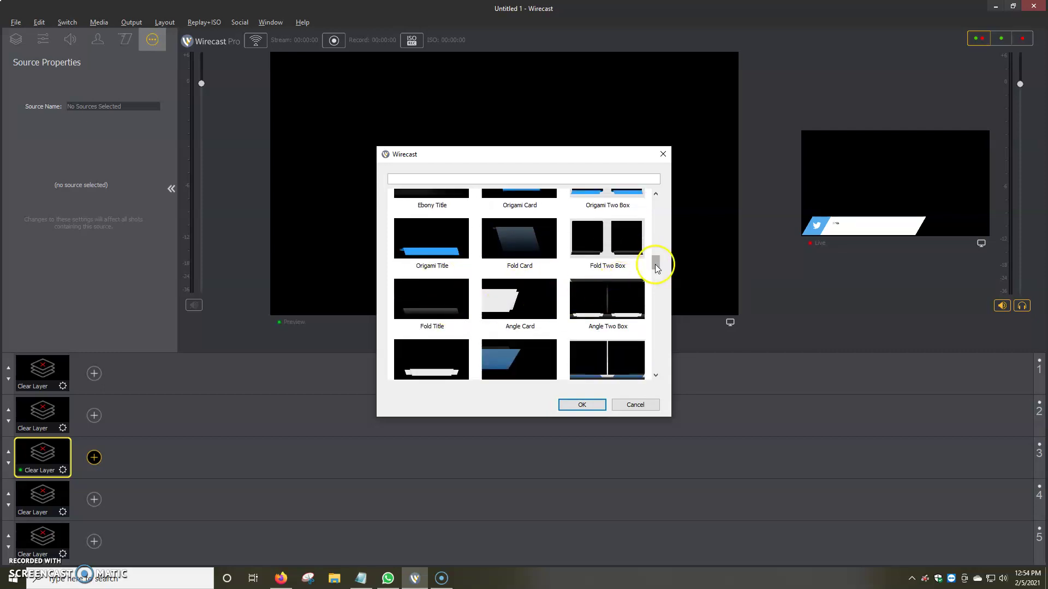
mouse_move(657, 266)
mouse_down()
mouse_move(655, 285)
mouse_move(661, 236)
mouse_up()
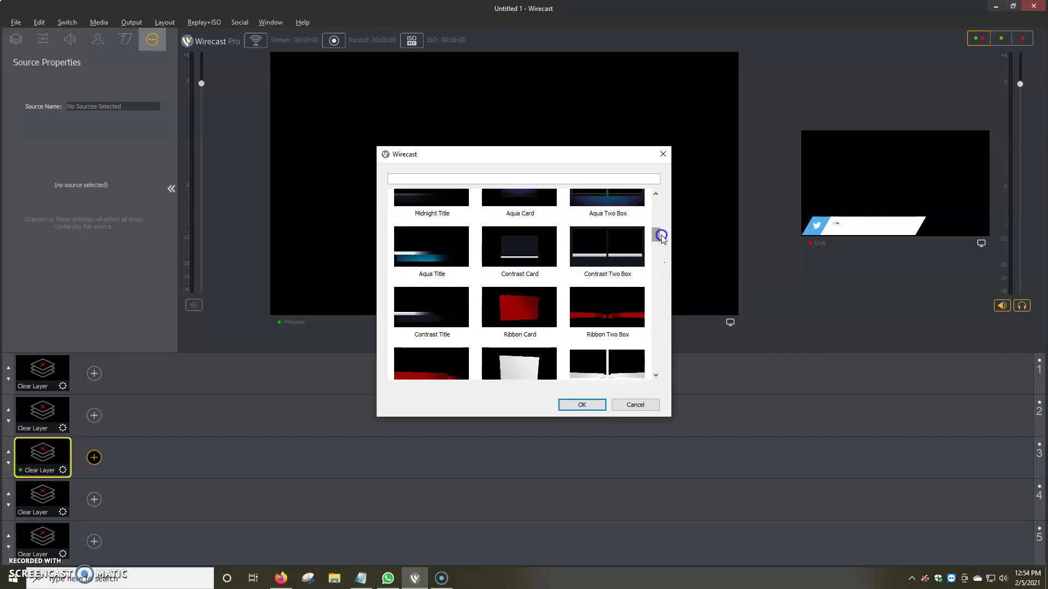
click(432, 249)
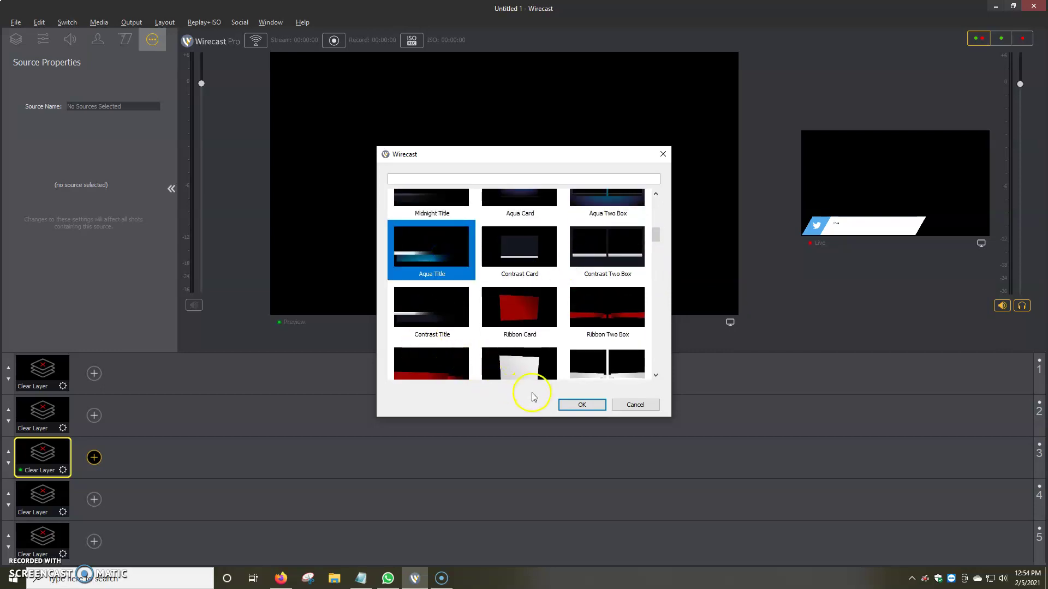
Step: Add the Aqua Title shot and select its Coming Up... and Title text elements
click(582, 404)
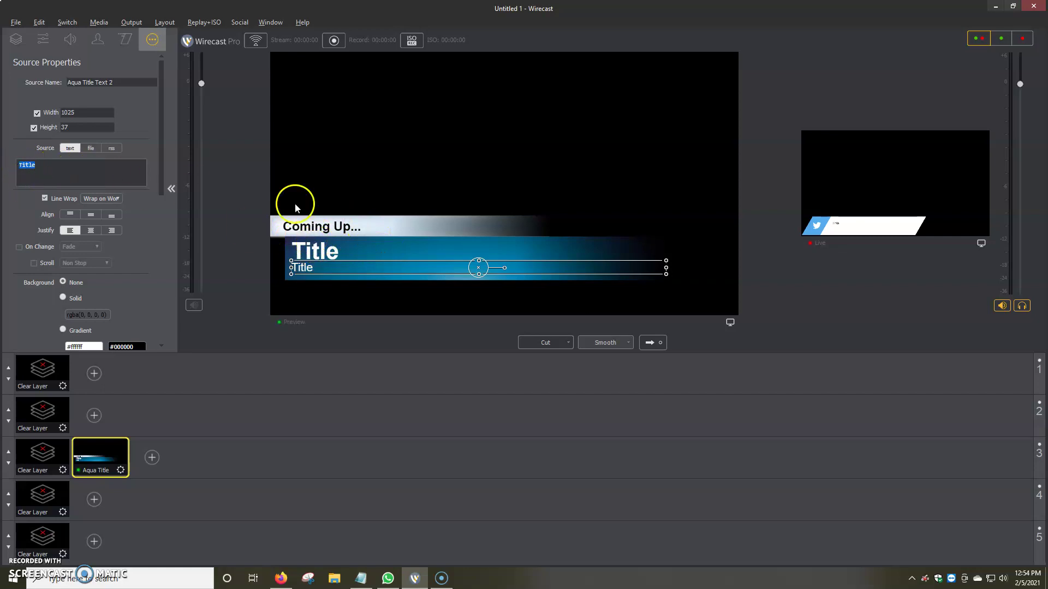
click(315, 227)
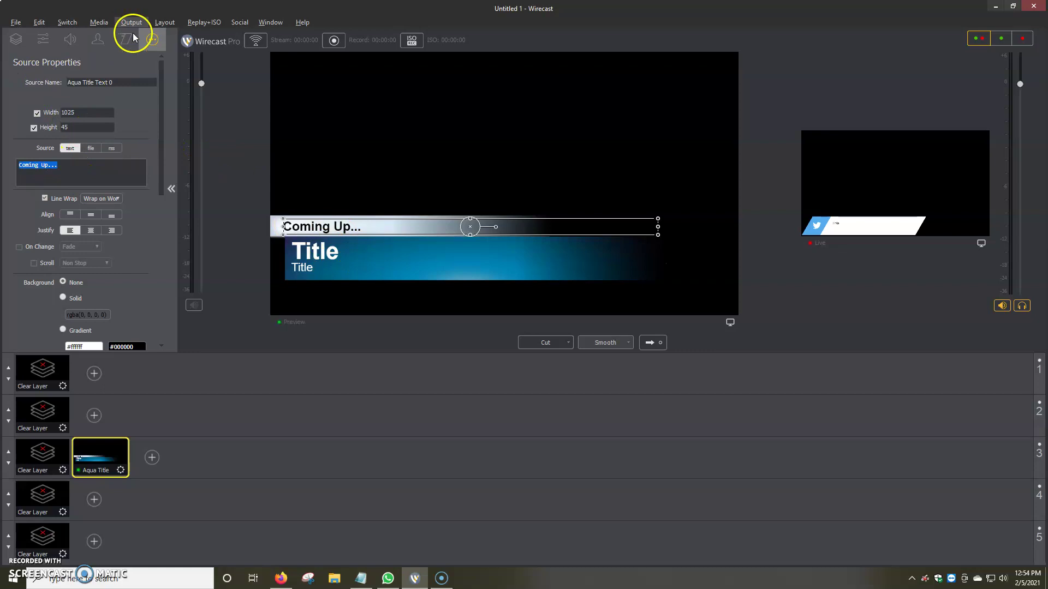
click(316, 256)
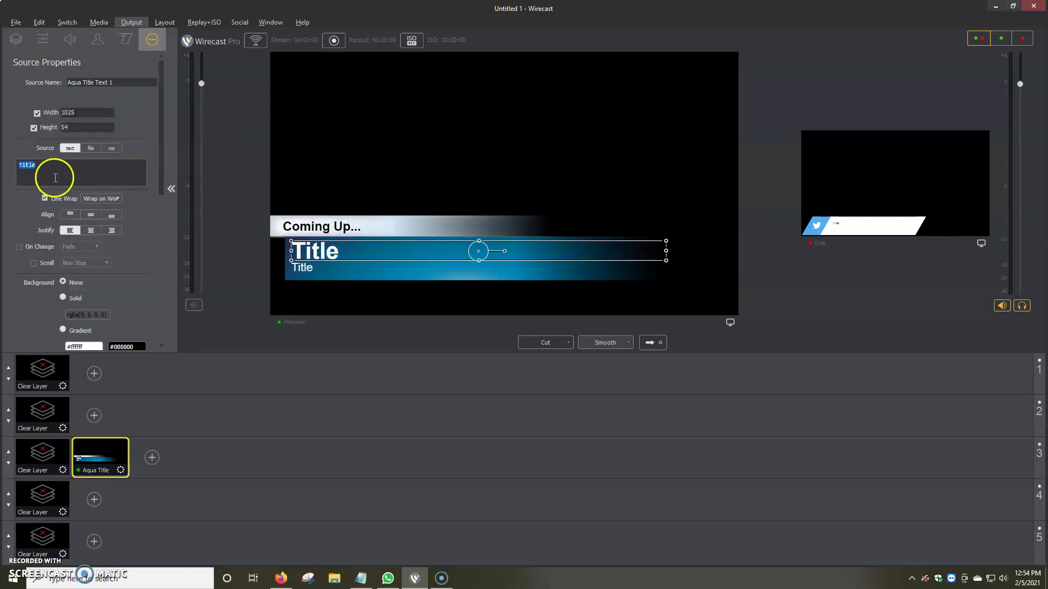
Step: Select the lower Title line in Shot Layers and highlight its placeholder in Source Properties
click(16, 40)
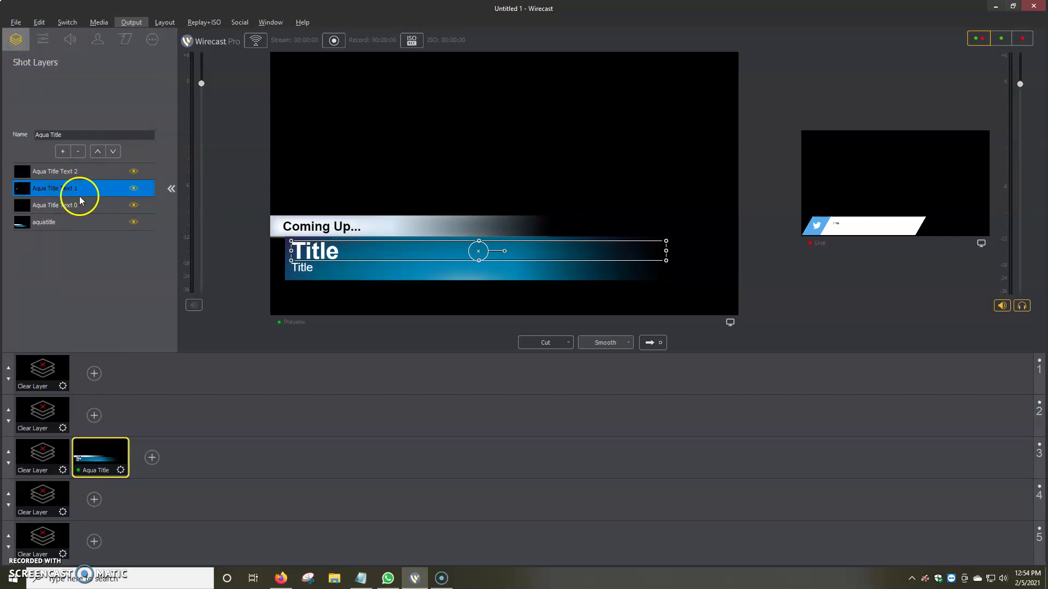
click(66, 174)
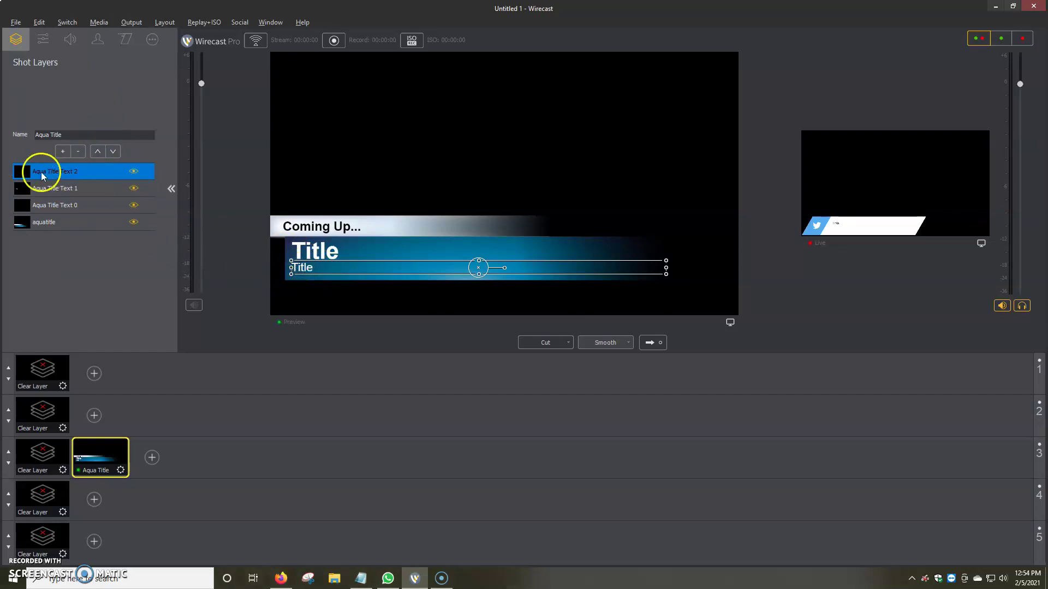
click(151, 41)
double_click(74, 180)
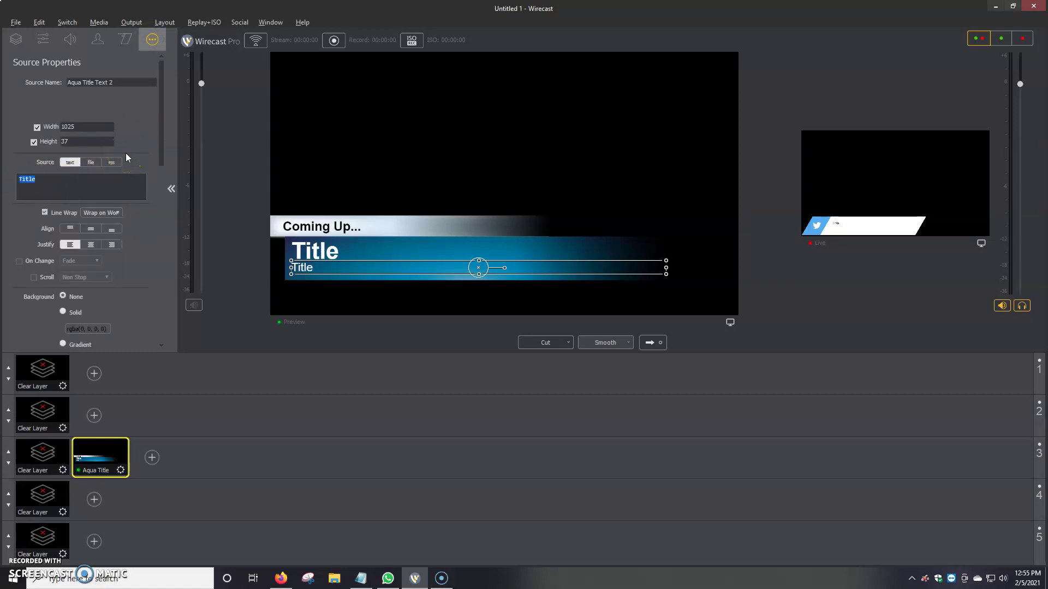
text(Youtube Vi)
text(deo)
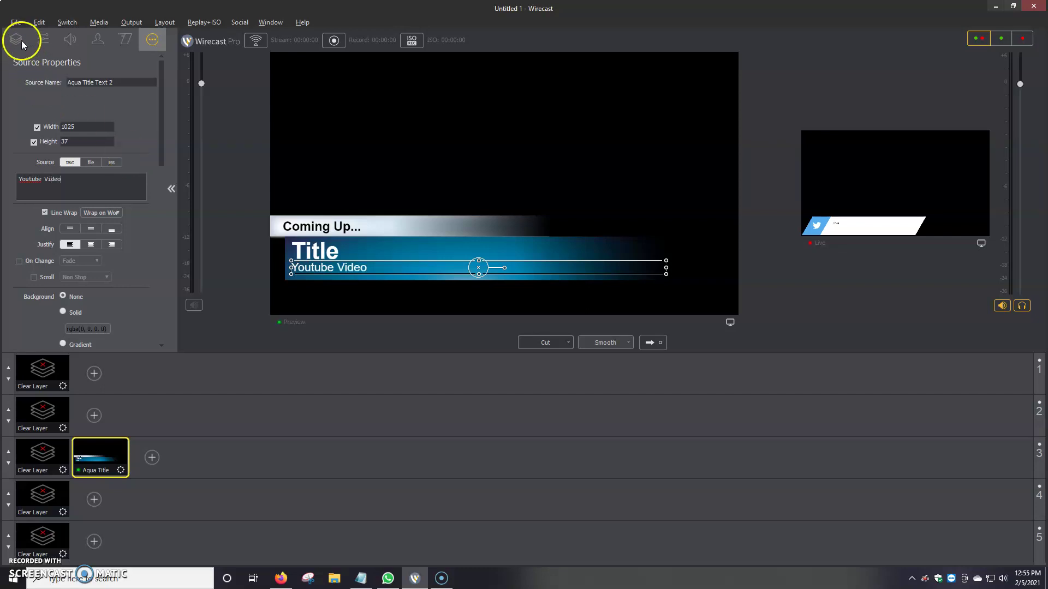
Step: Pick the large Title element in Shot Layers and highlight its placeholder for replacement
click(16, 41)
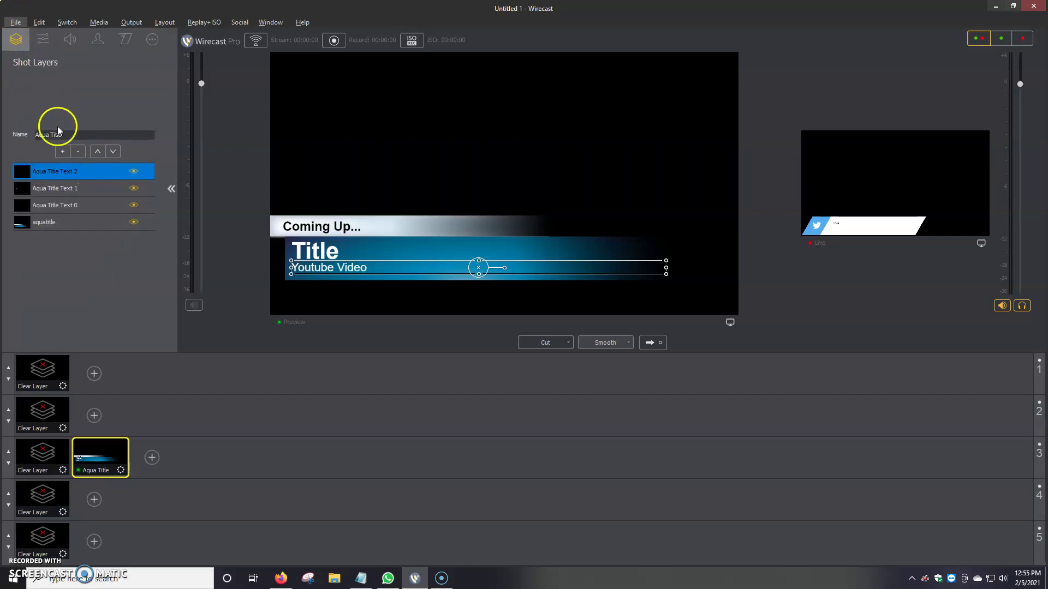
click(66, 189)
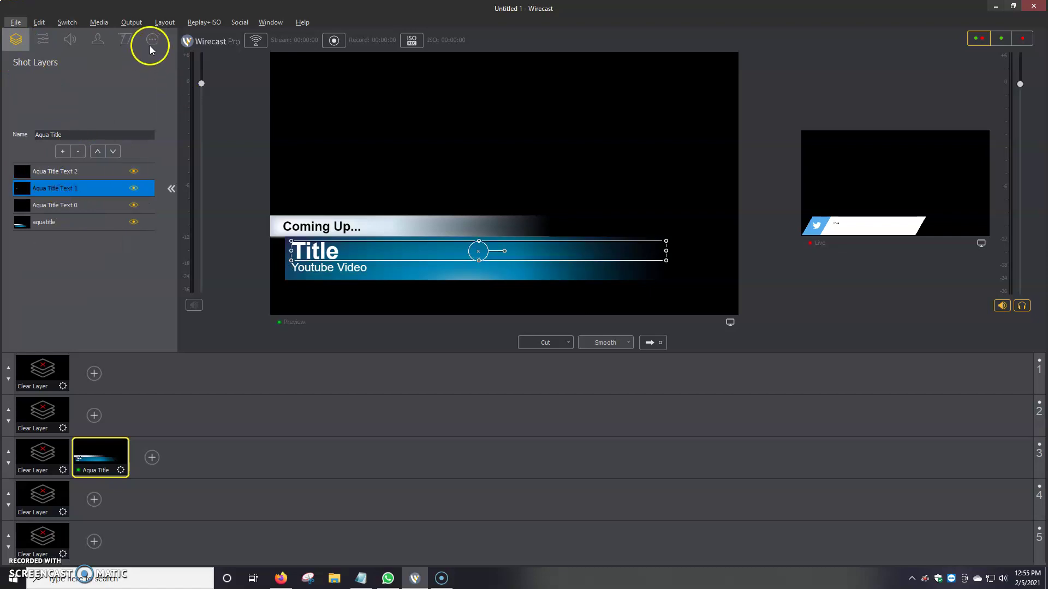
click(153, 42)
double_click(80, 181)
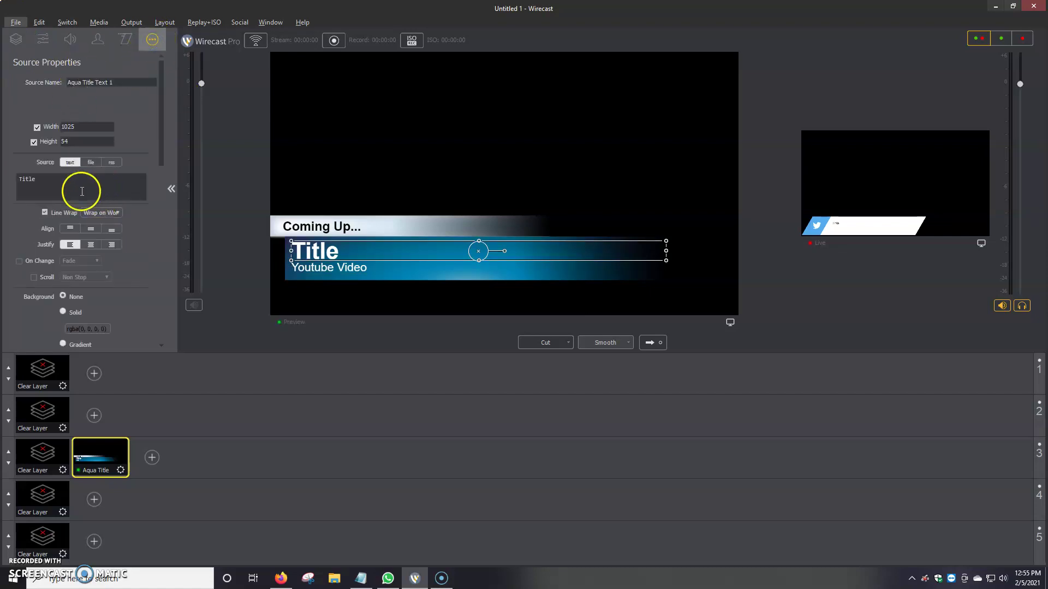
text(Te)
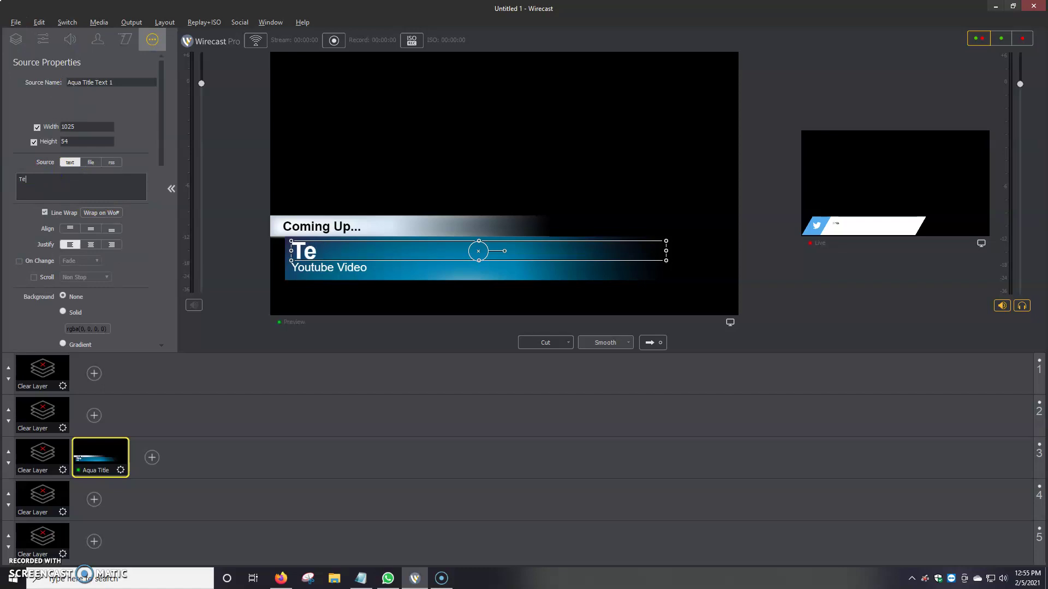
text(sting)
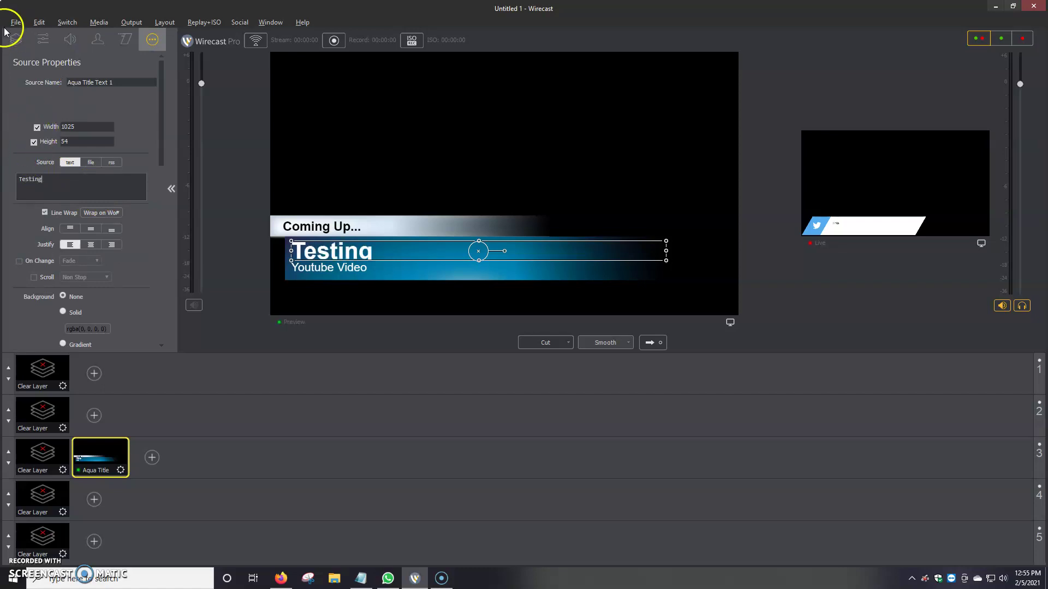
Step: Select the Coming Up... element's text in Source Properties and replace it with 02/05/21
click(15, 40)
click(54, 208)
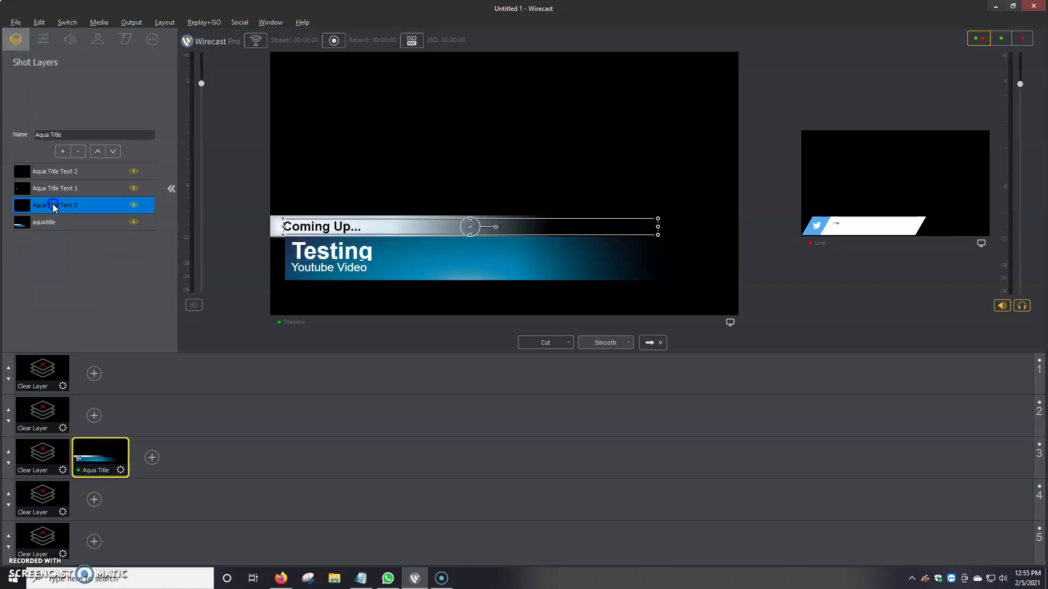
click(152, 39)
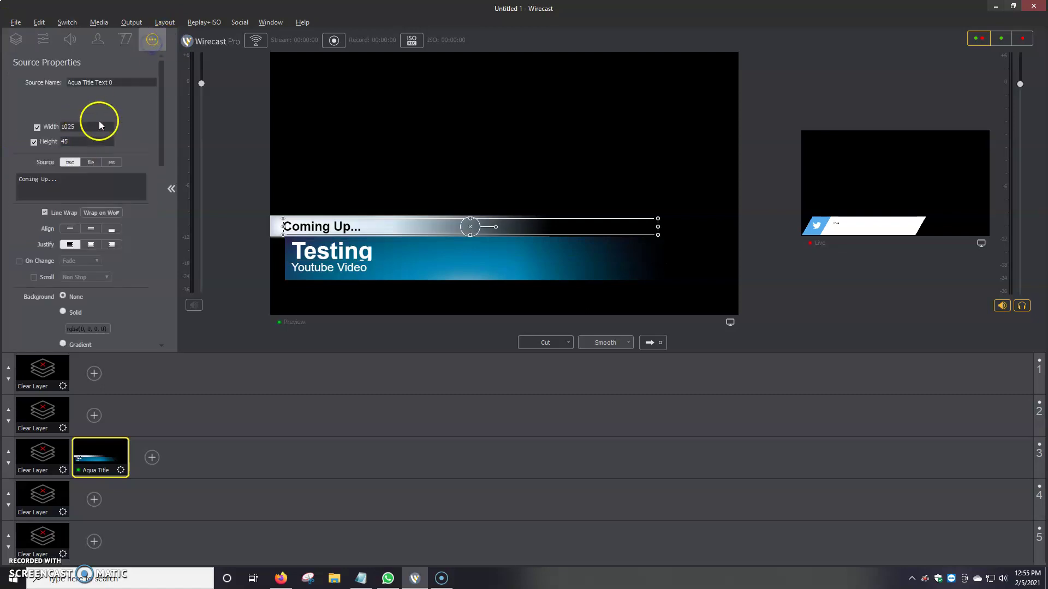
drag(83, 178, 25, 173)
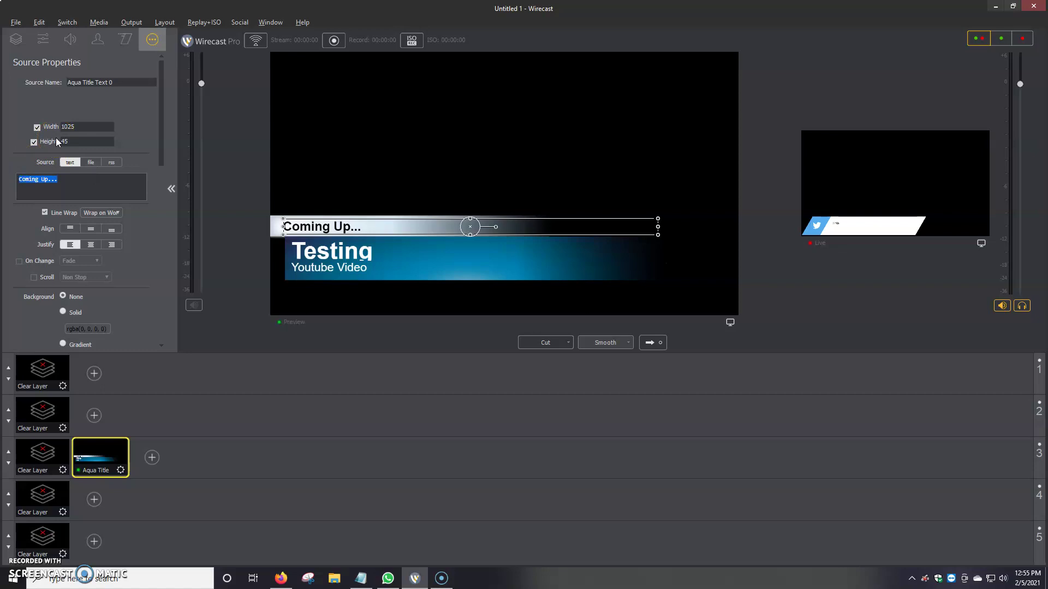
text(02/05/21)
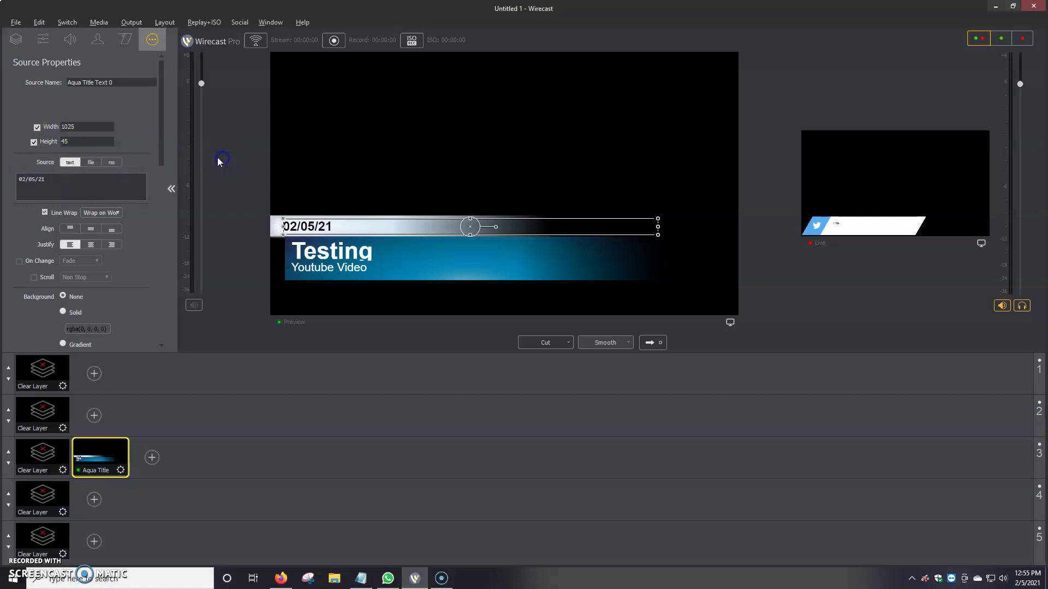
Step: Take the Aqua Title (02/05/21, Testing, Youtube Video) live and collapse the properties panel
click(353, 312)
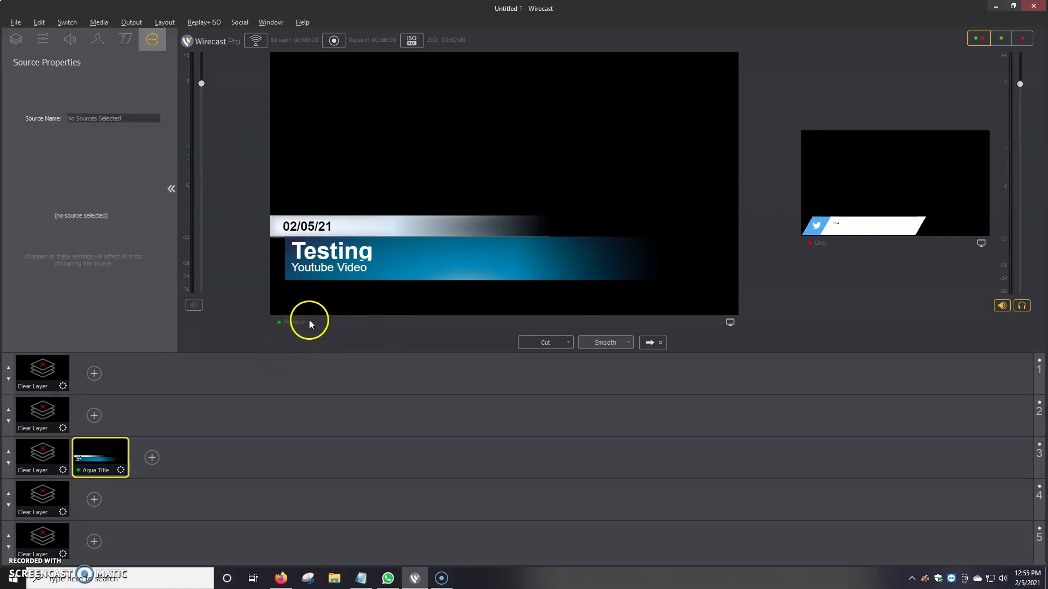
click(649, 344)
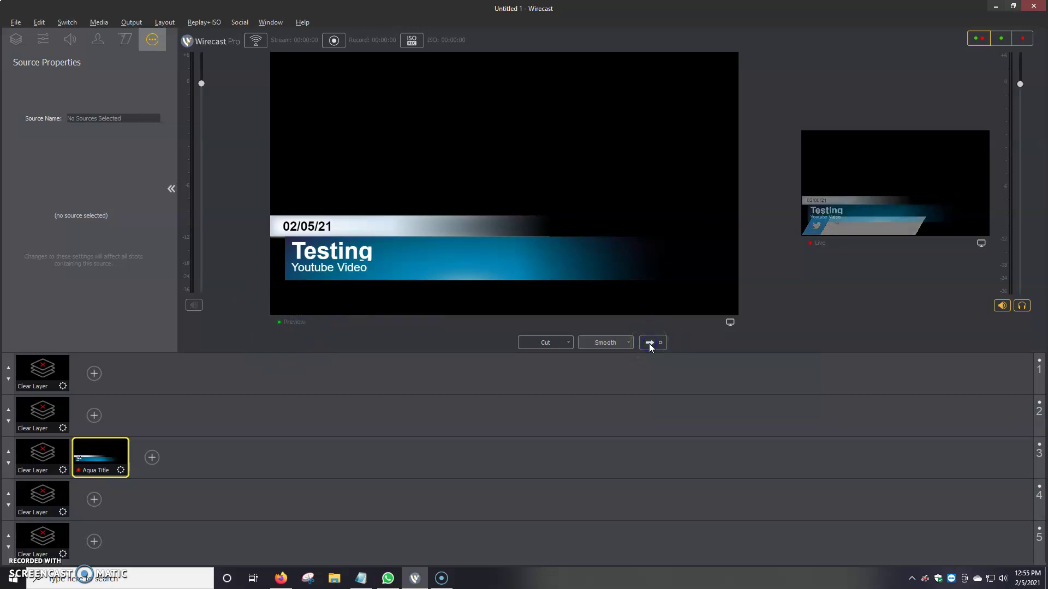
click(173, 190)
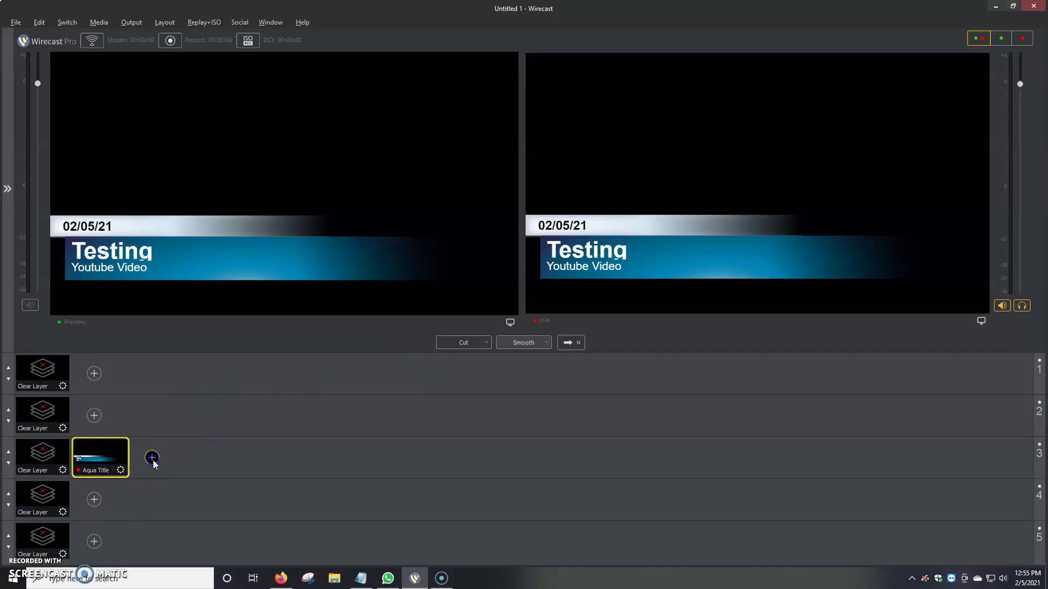
Step: Add a Contrast Title shot to layer 3 and bring up its title element's properties
click(151, 458)
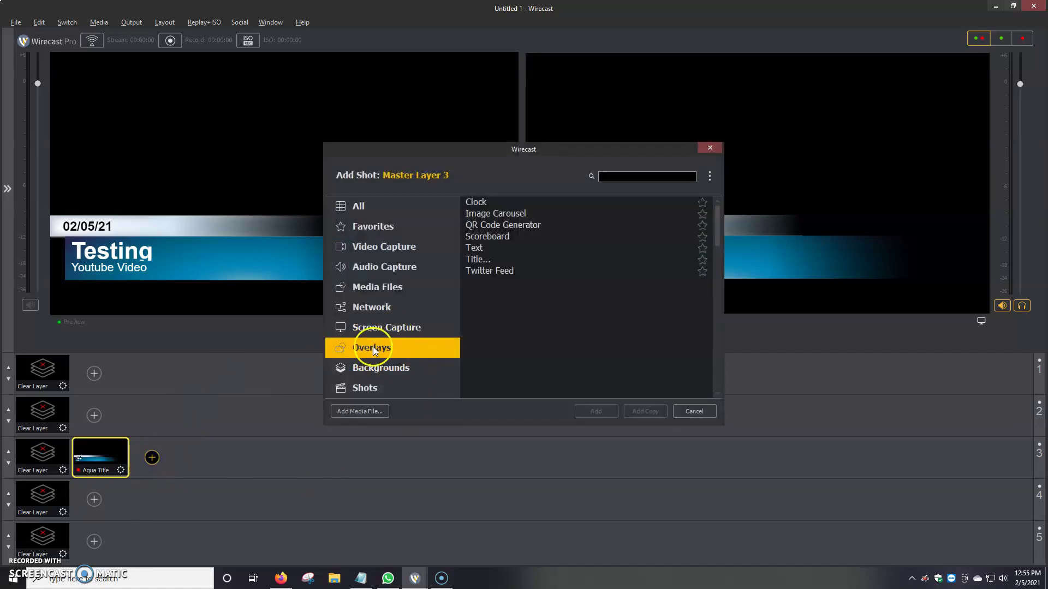
double_click(477, 260)
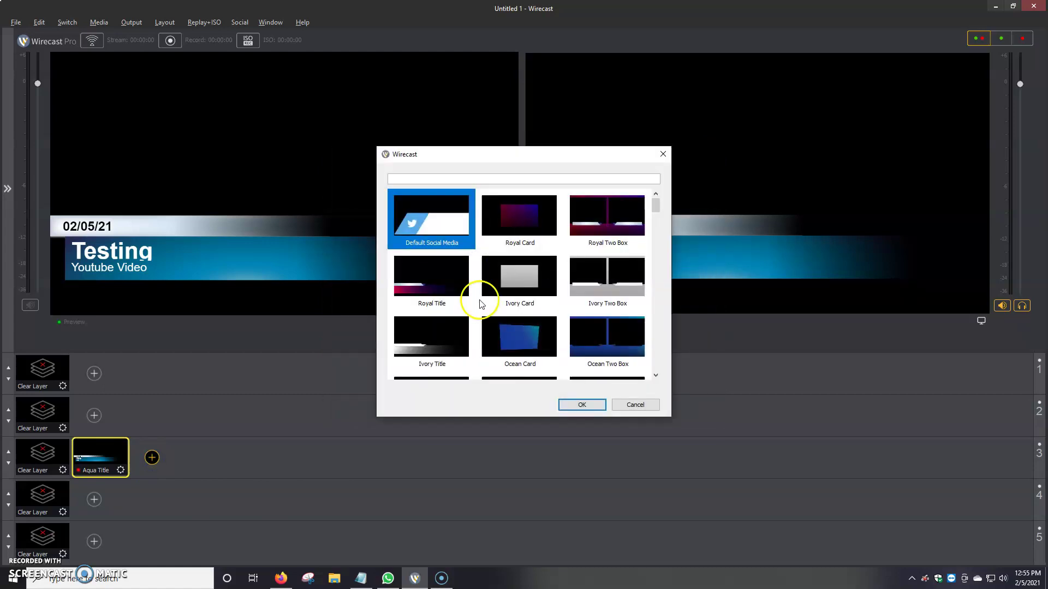
drag(655, 203, 657, 241)
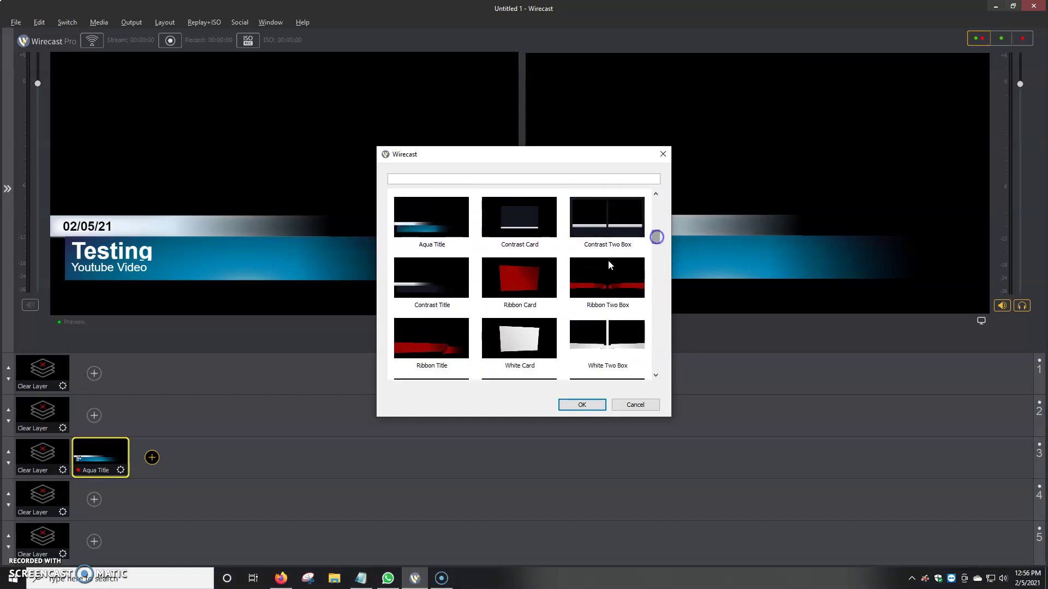
double_click(437, 290)
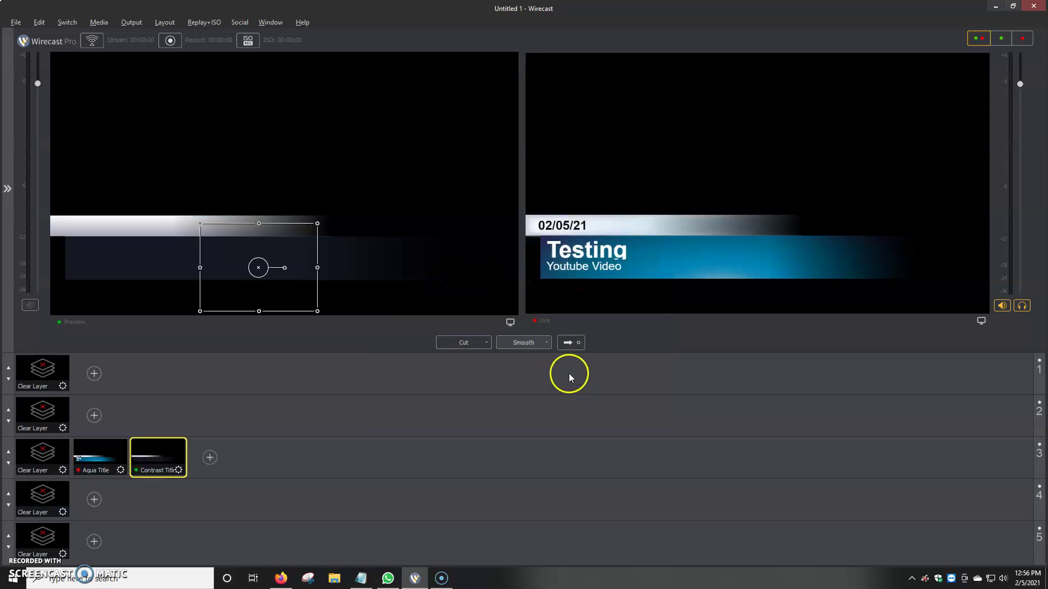
click(100, 250)
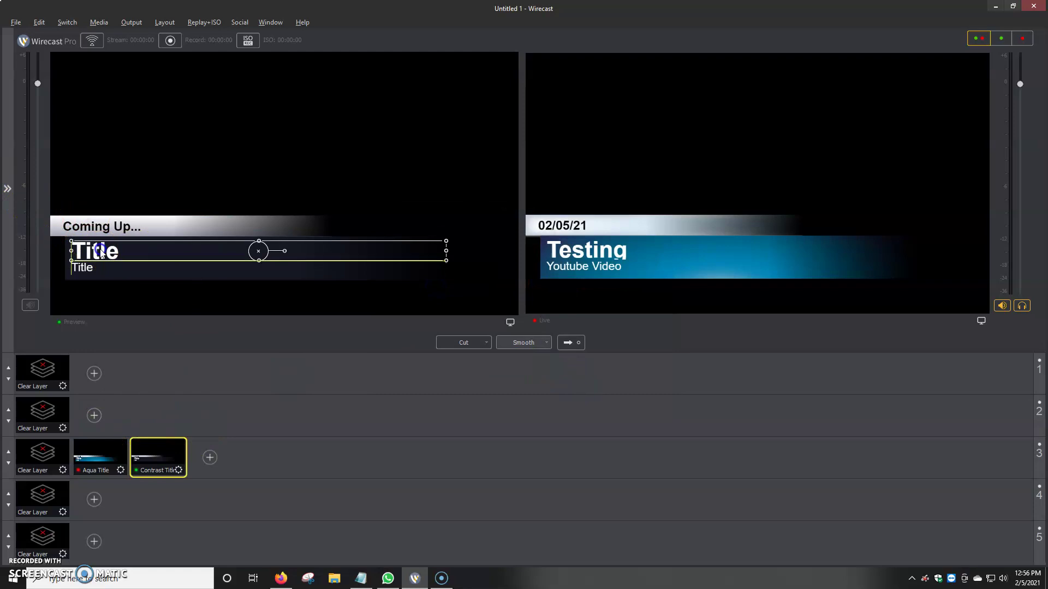
double_click(100, 250)
Step: Select the Coming Up... line and show its text settings to enter Test
click(309, 250)
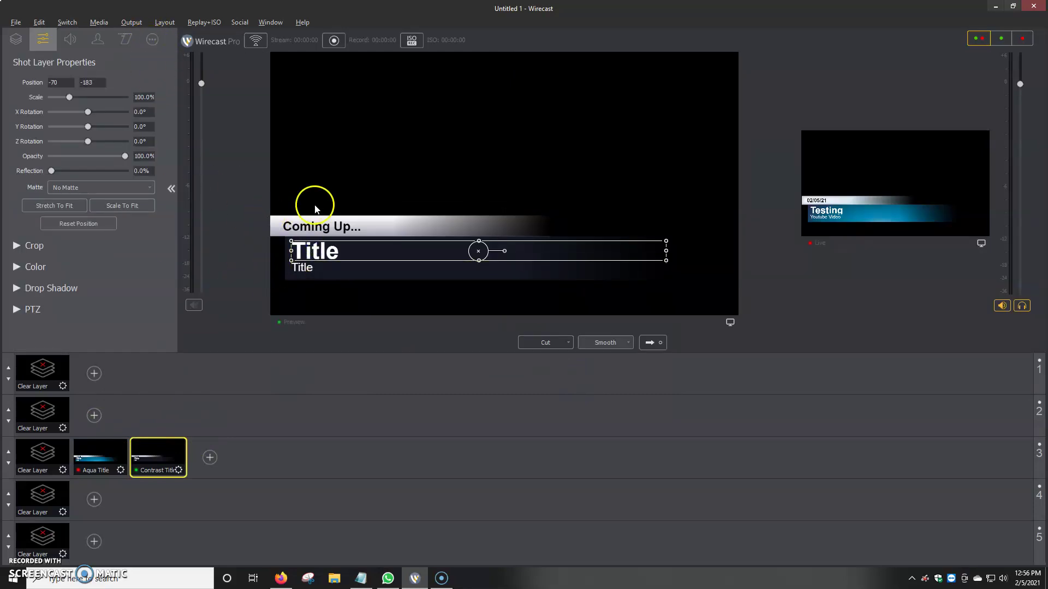
click(311, 227)
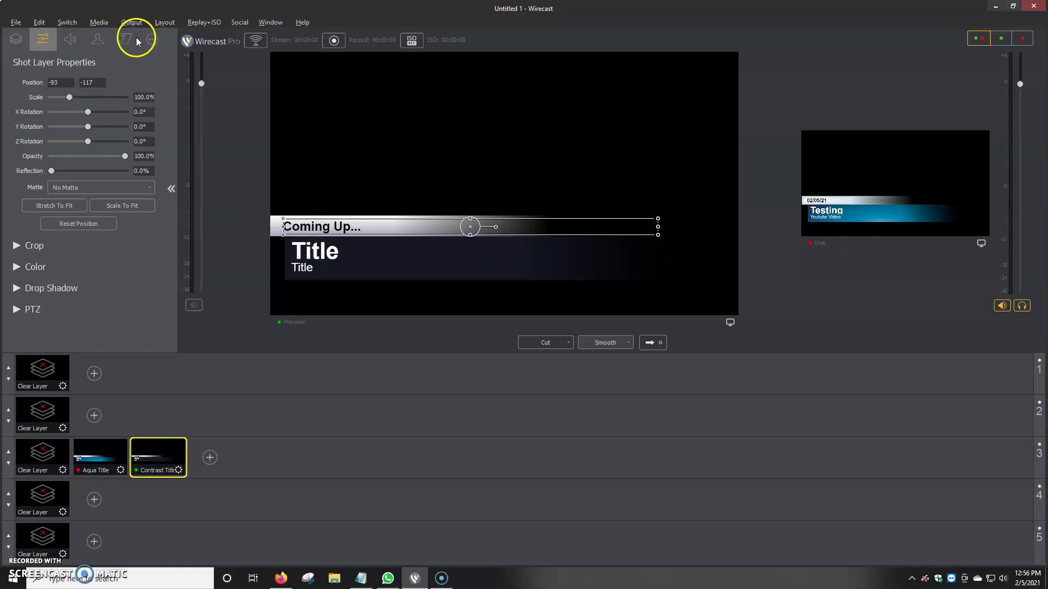
click(151, 40)
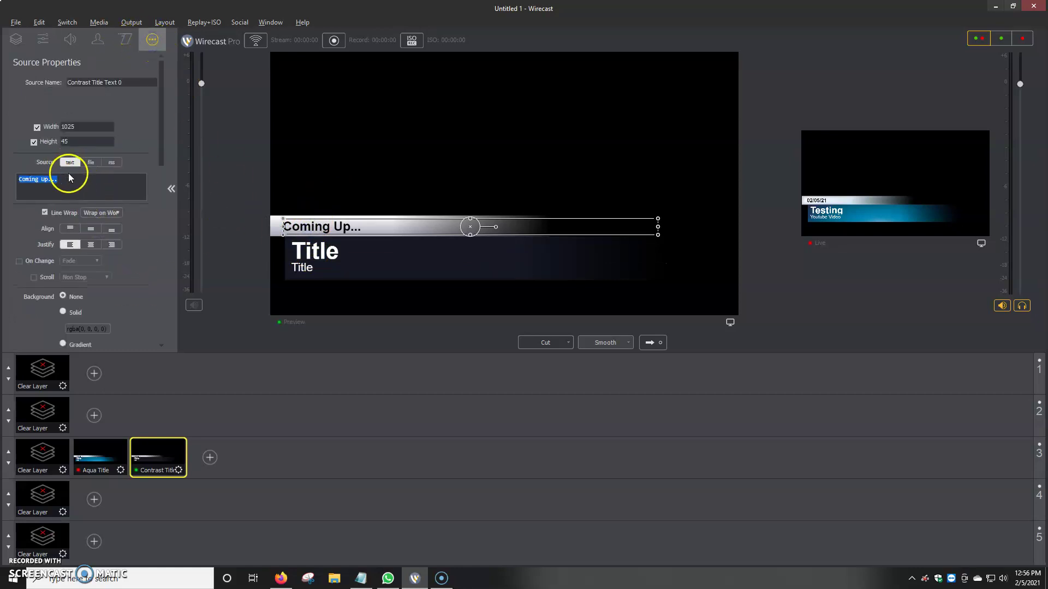
text(Test)
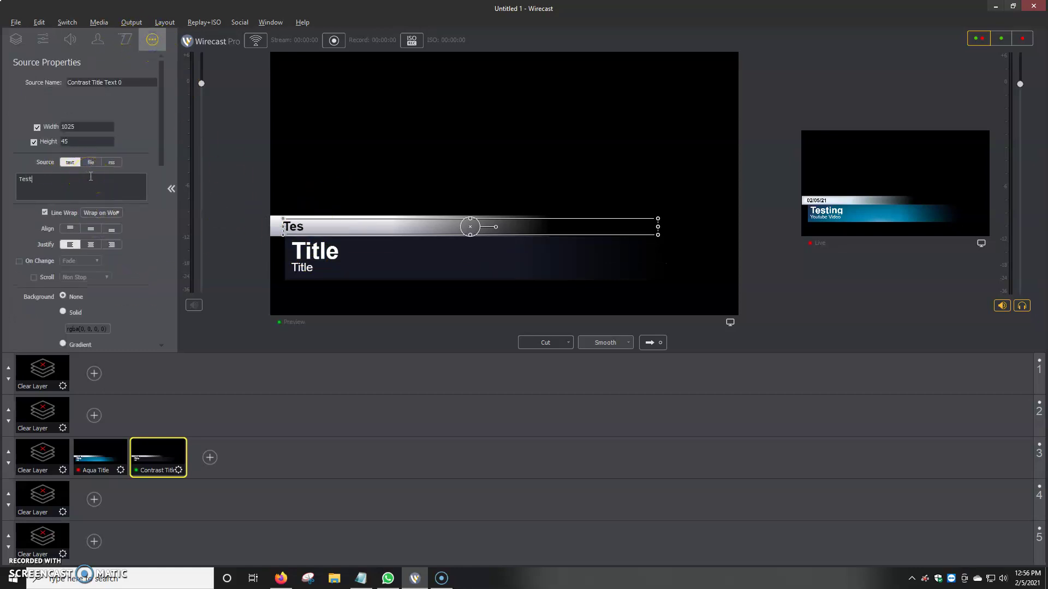
Step: Highlight the Title and subtitle placeholders to replace them with Testing 2 and Testing 3
click(310, 254)
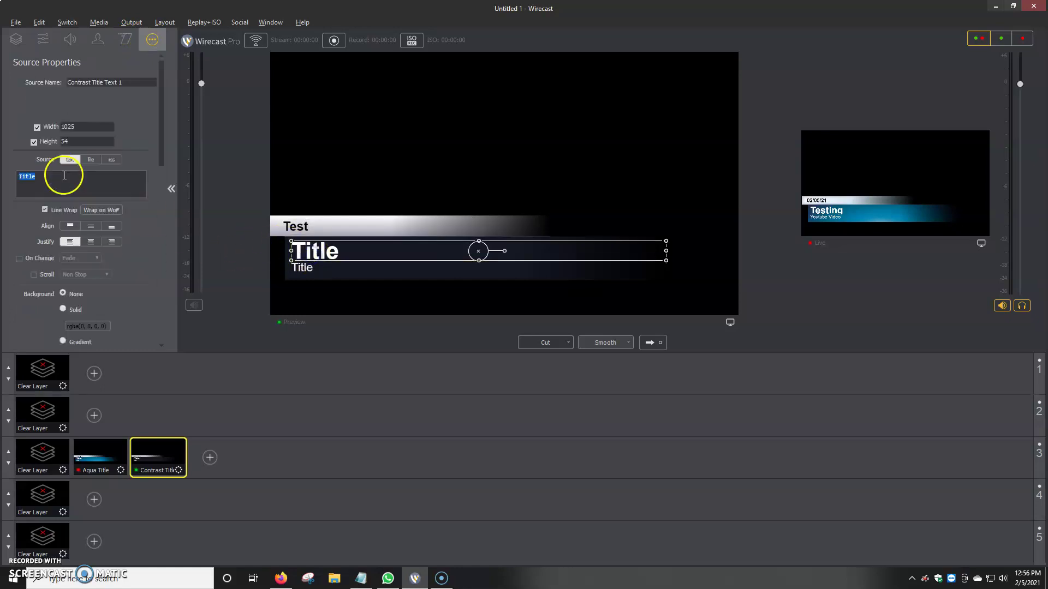
double_click(106, 184)
text(Testing 2)
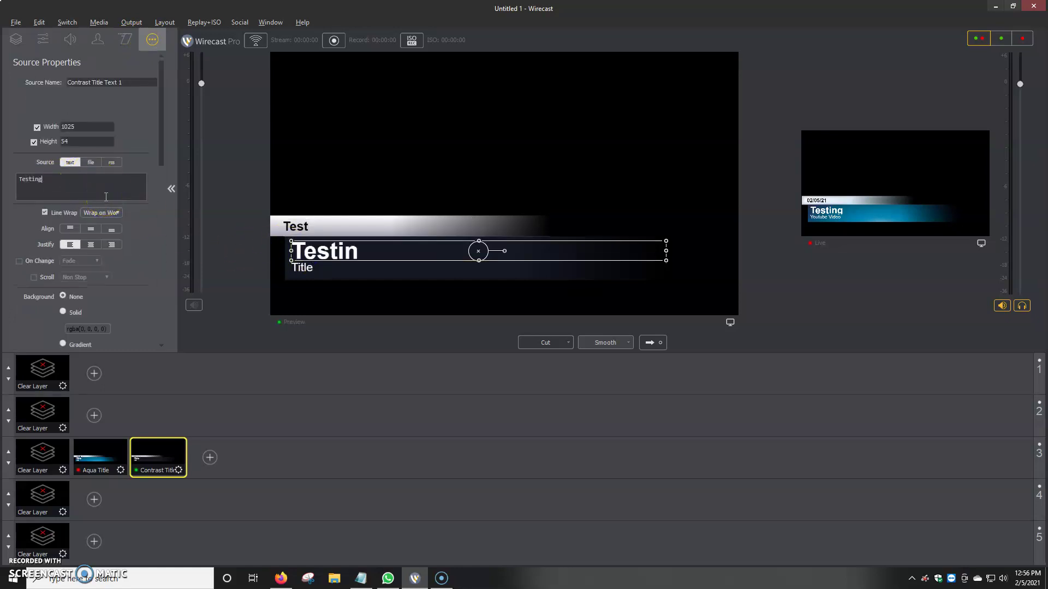
click(312, 268)
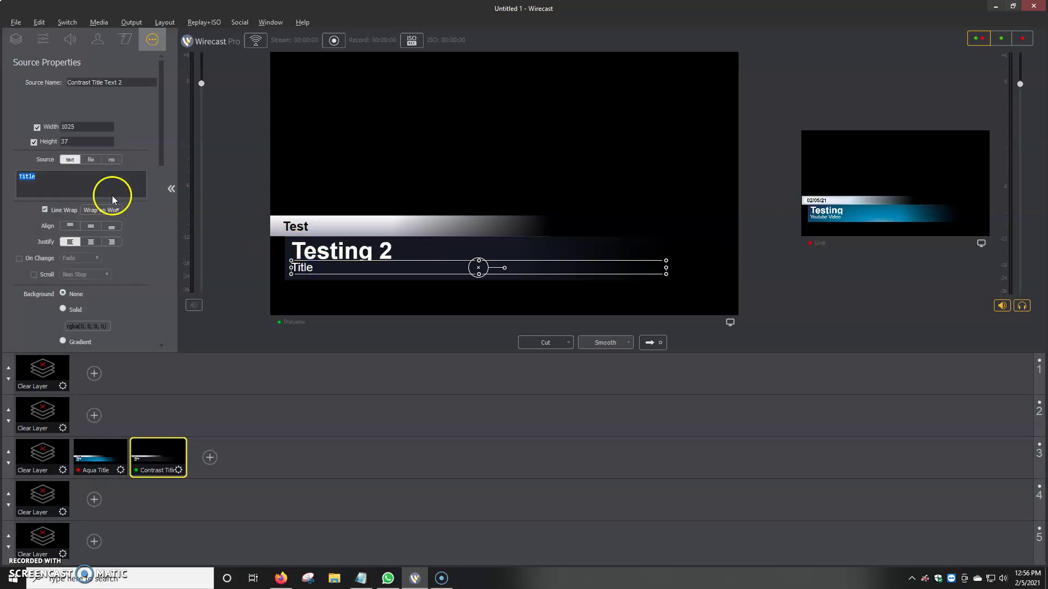
double_click(81, 184)
text(Testing 3)
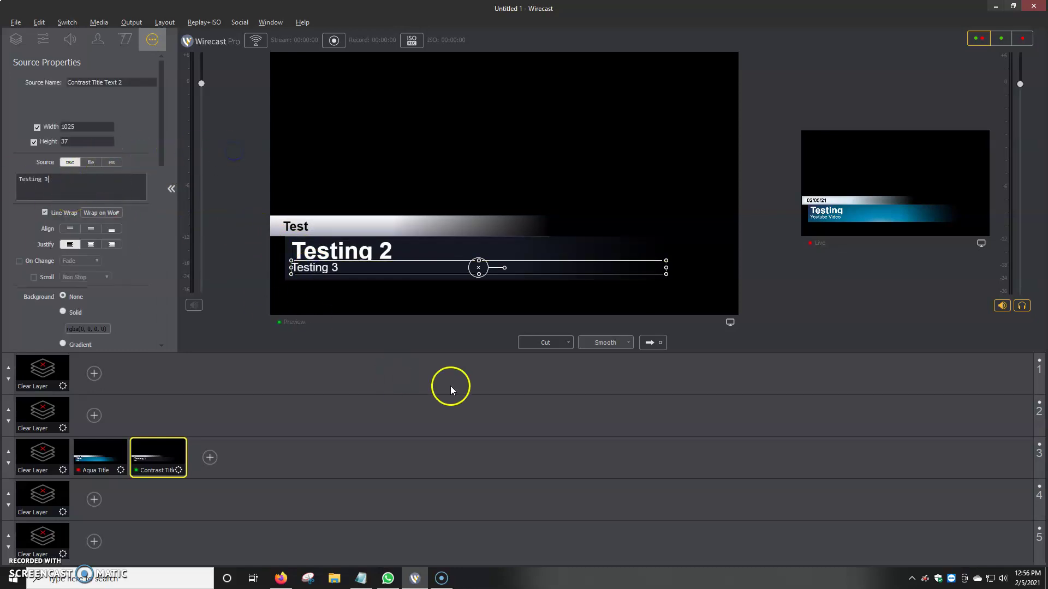
Step: Take the Contrast Title live, then switch the preview between the two layer-3 title shots
click(705, 280)
click(651, 344)
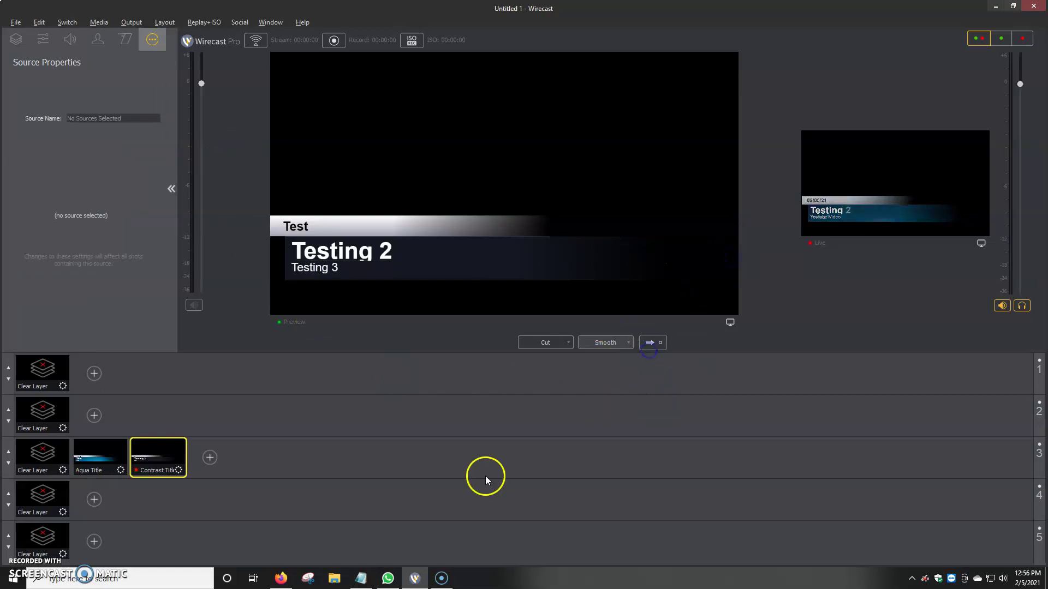
click(101, 454)
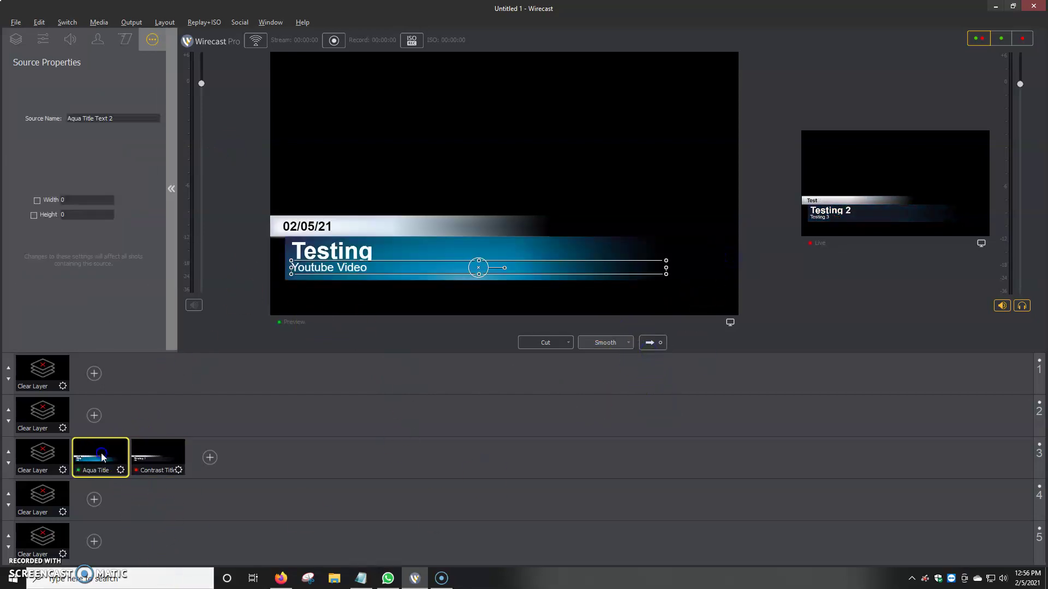
click(157, 454)
click(480, 269)
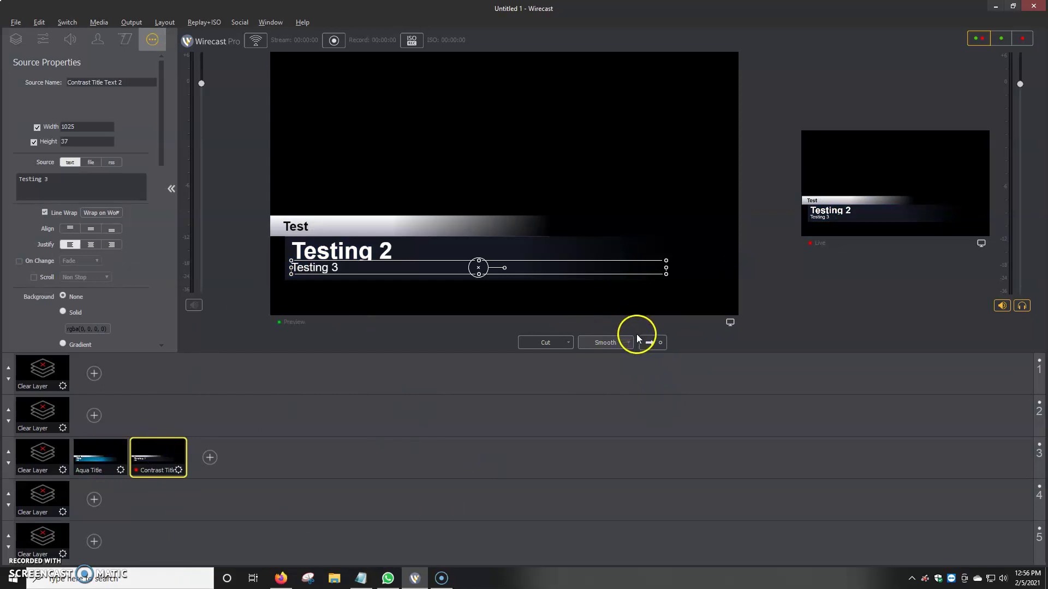